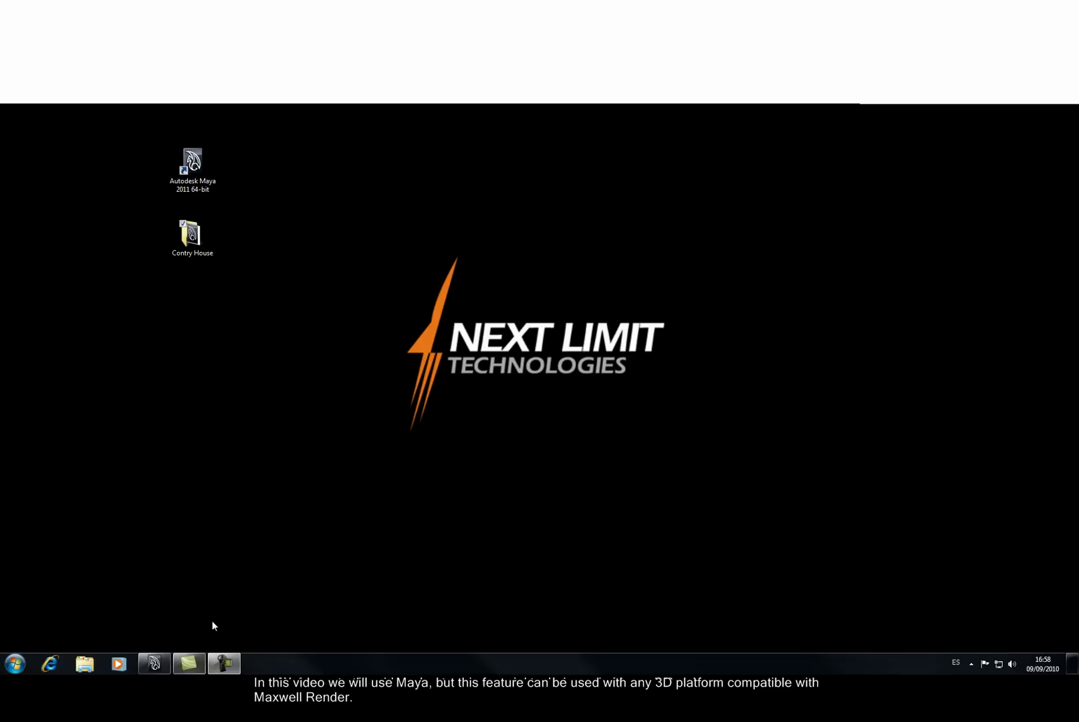
# Restore the Maya 2011 window showing the ContryHouse_02 scene.
pyautogui.click(154, 664)
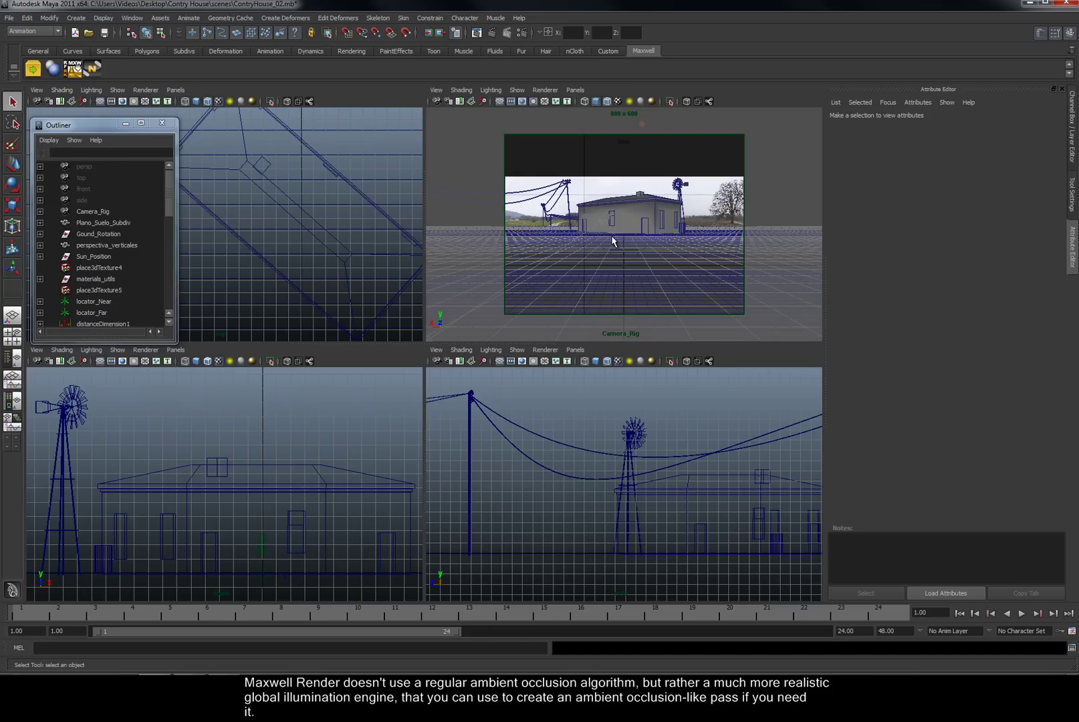
# Enable Shadows in the Global Parameters of the house, ground, barrel and pole Maxwell materials.
pyautogui.click(640, 214)
pyautogui.click(875, 238)
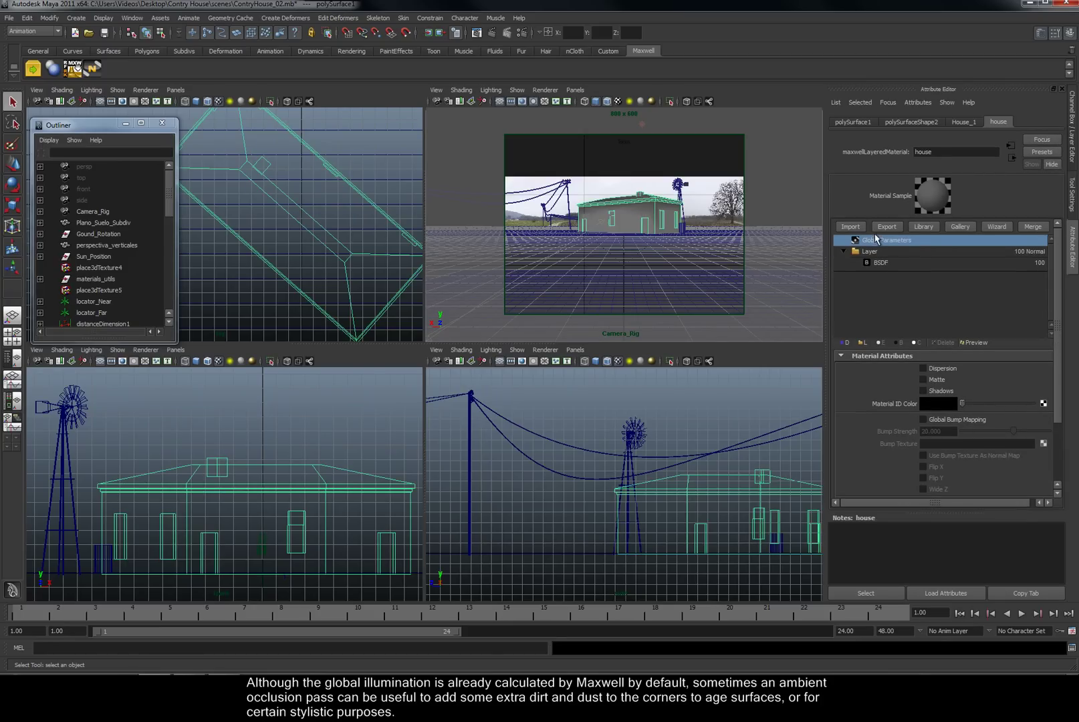
pyautogui.moveTo(1057, 254)
pyautogui.mouseDown()
pyautogui.moveTo(1061, 340)
pyautogui.moveTo(1061, 257)
pyautogui.mouseUp()
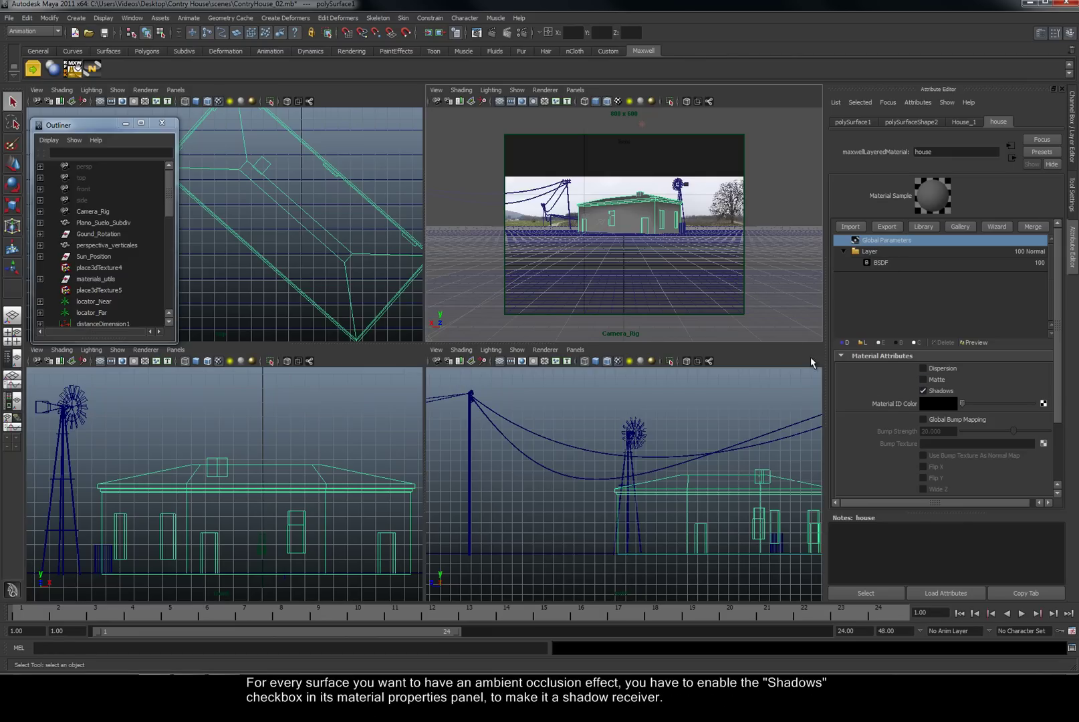
pyautogui.click(603, 266)
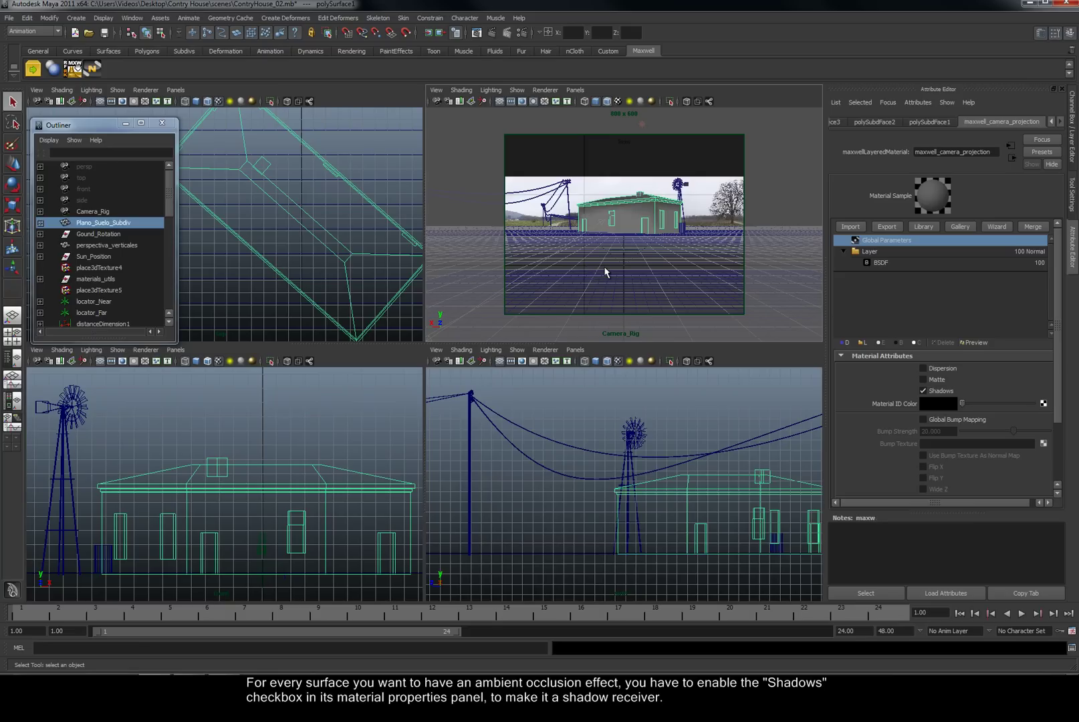
pyautogui.click(915, 264)
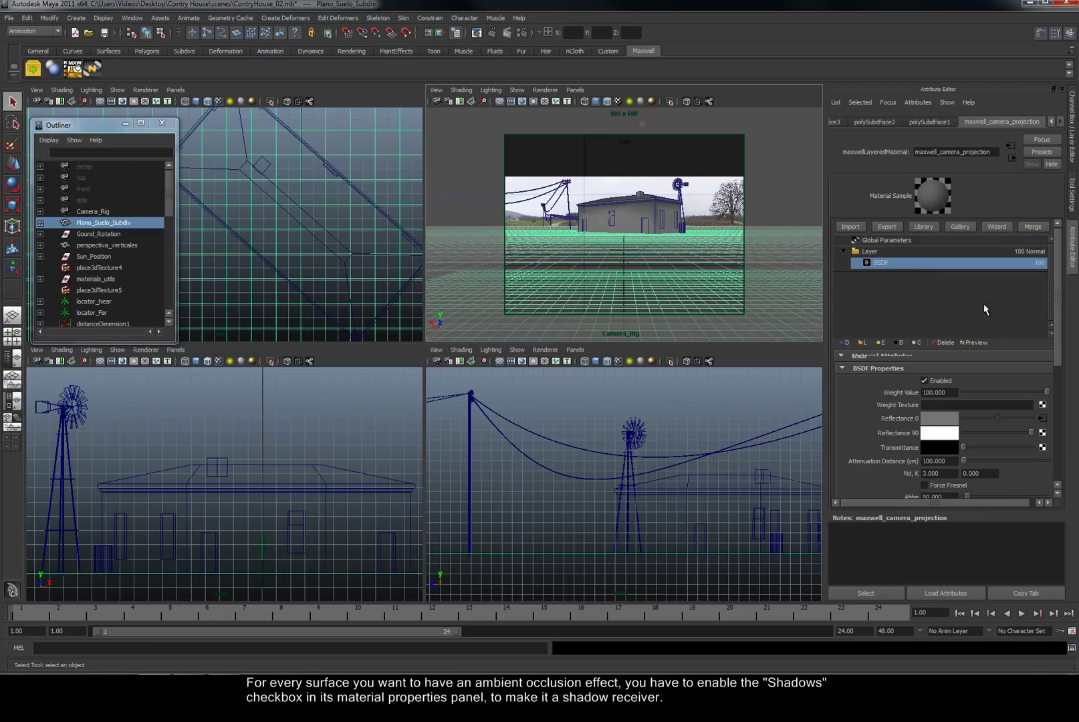
pyautogui.moveTo(1055, 296)
pyautogui.mouseDown()
pyautogui.moveTo(1059, 386)
pyautogui.moveTo(1060, 288)
pyautogui.mouseUp()
pyautogui.click(871, 241)
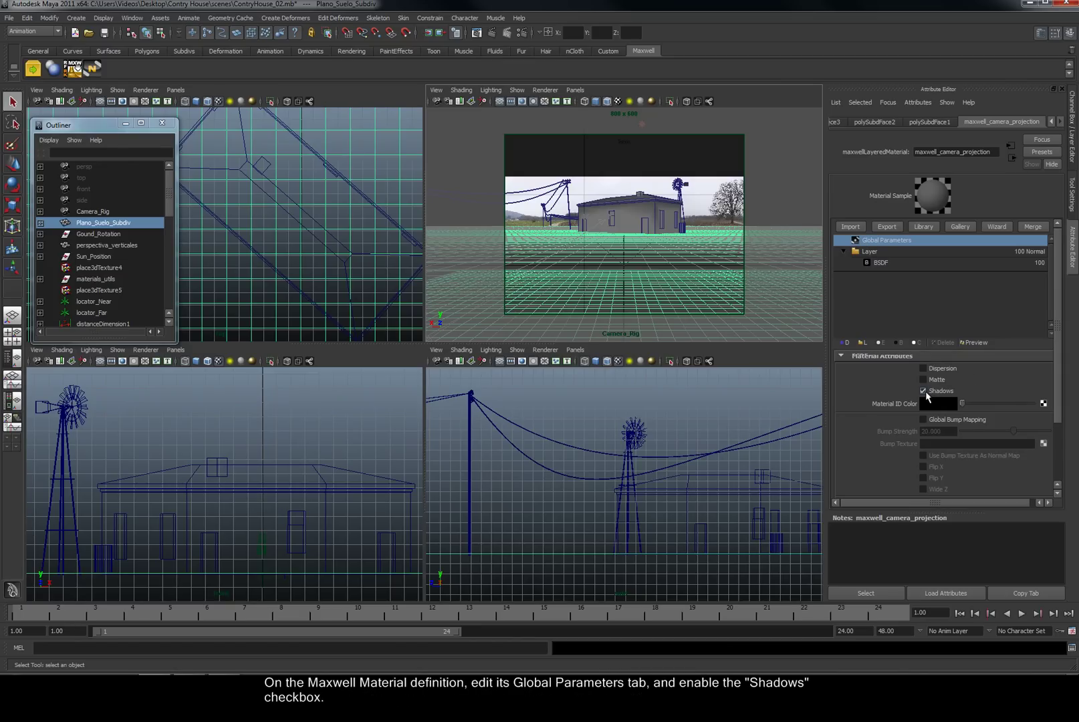
pyautogui.click(682, 231)
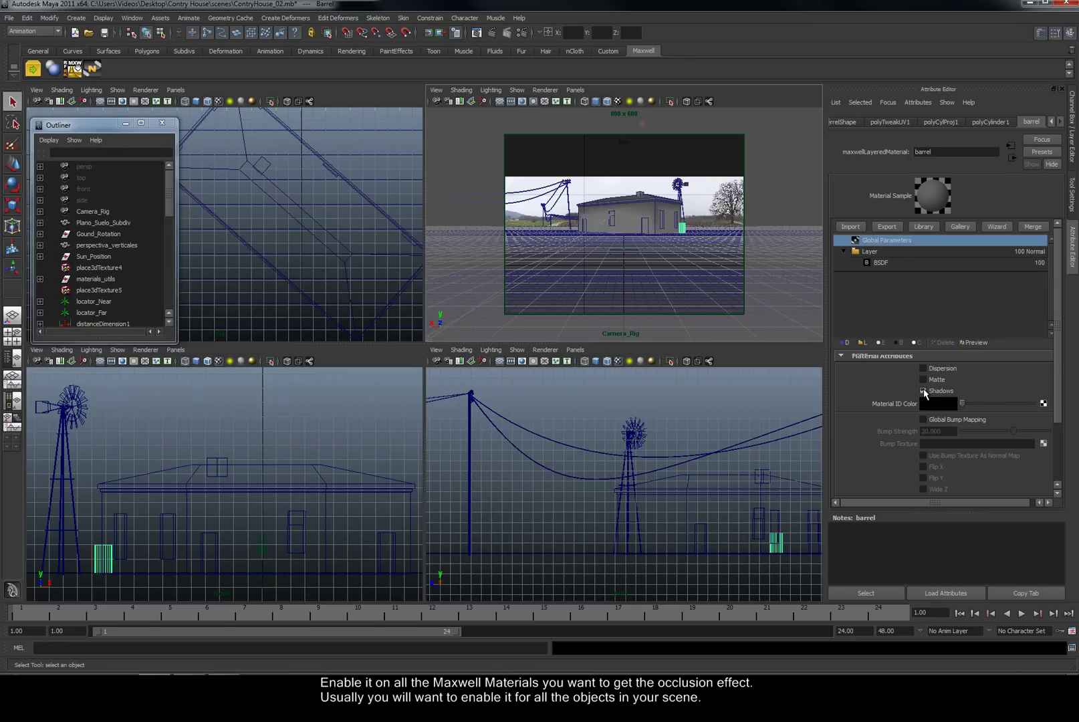
pyautogui.click(569, 202)
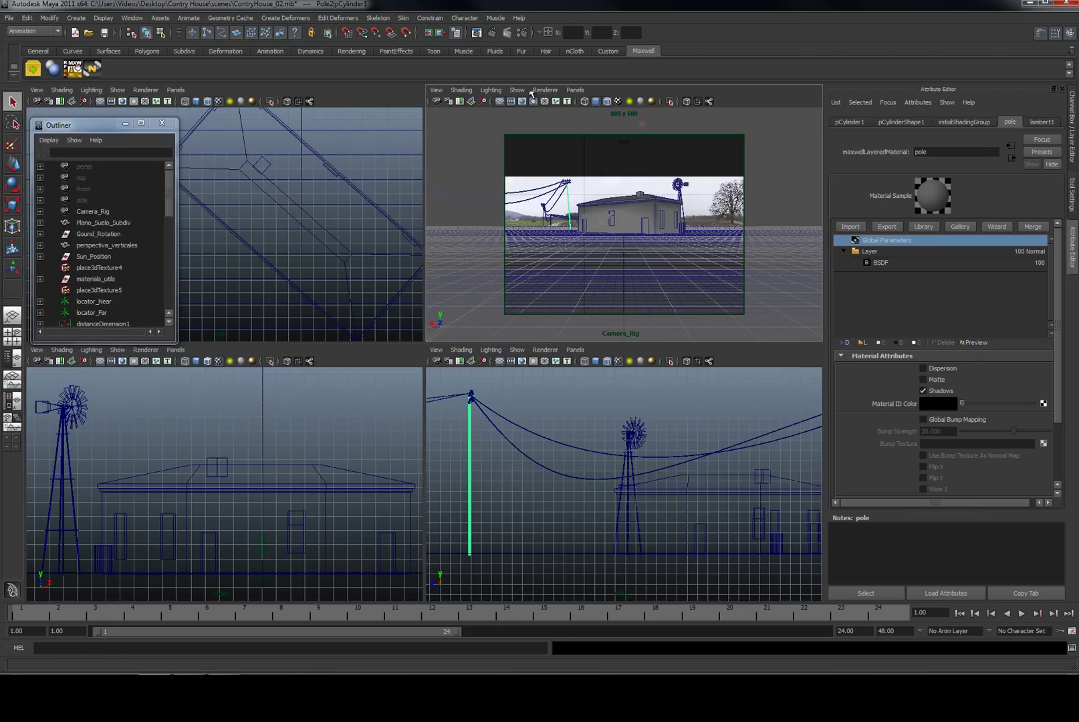
# Set Multilight to Intensity in the Maxwell render settings.
pyautogui.click(521, 33)
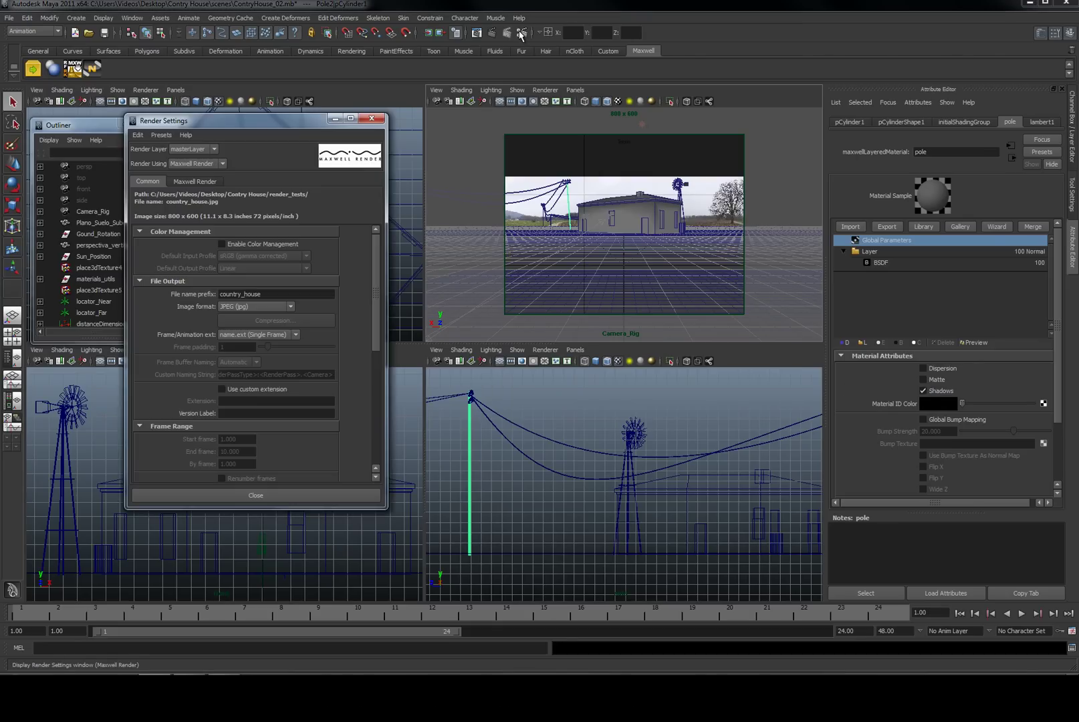
pyautogui.moveTo(279, 122); pyautogui.dragTo(443, 163)
pyautogui.click(358, 221)
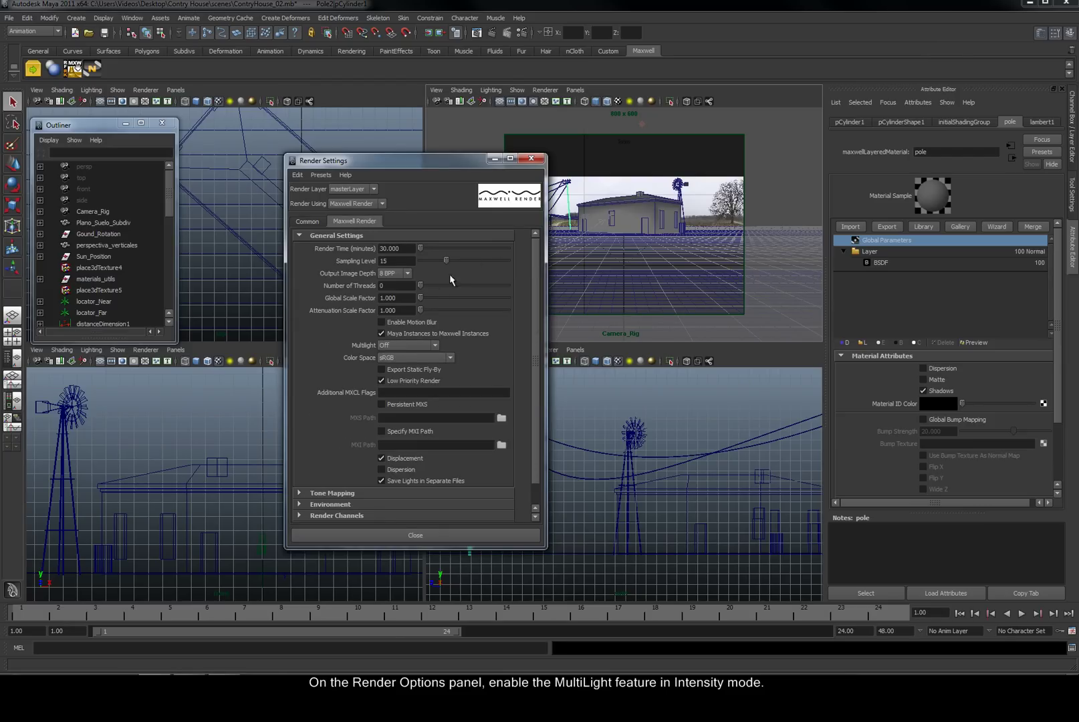
pyautogui.click(387, 346)
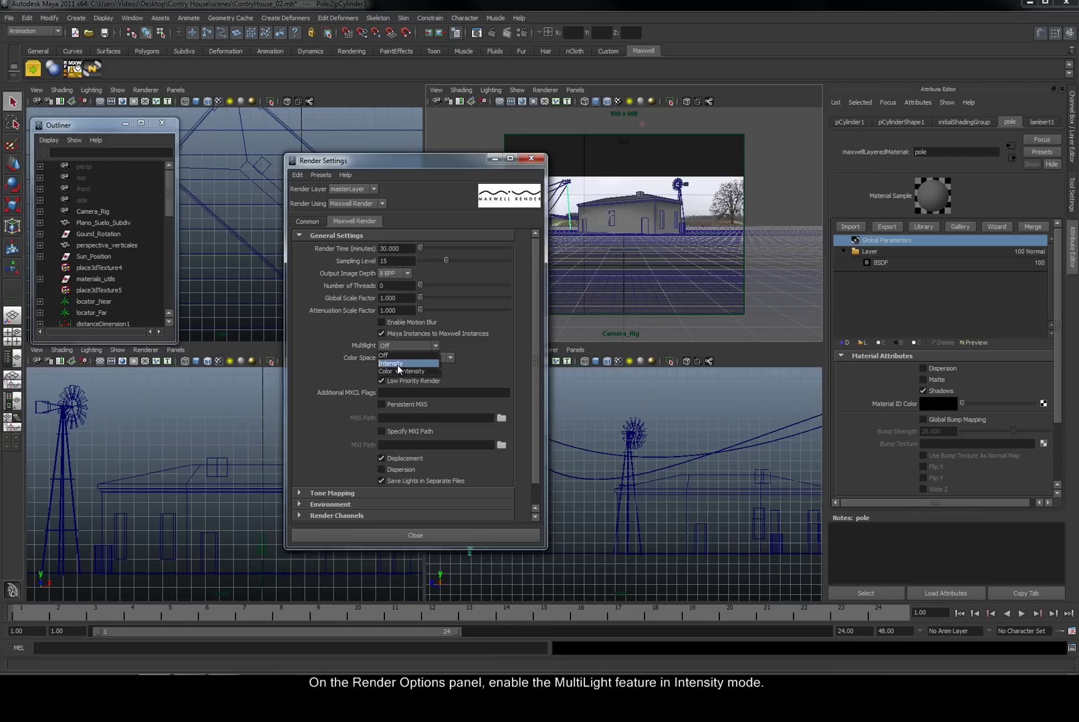
pyautogui.click(398, 364)
pyautogui.moveTo(534, 273); pyautogui.dragTo(531, 306)
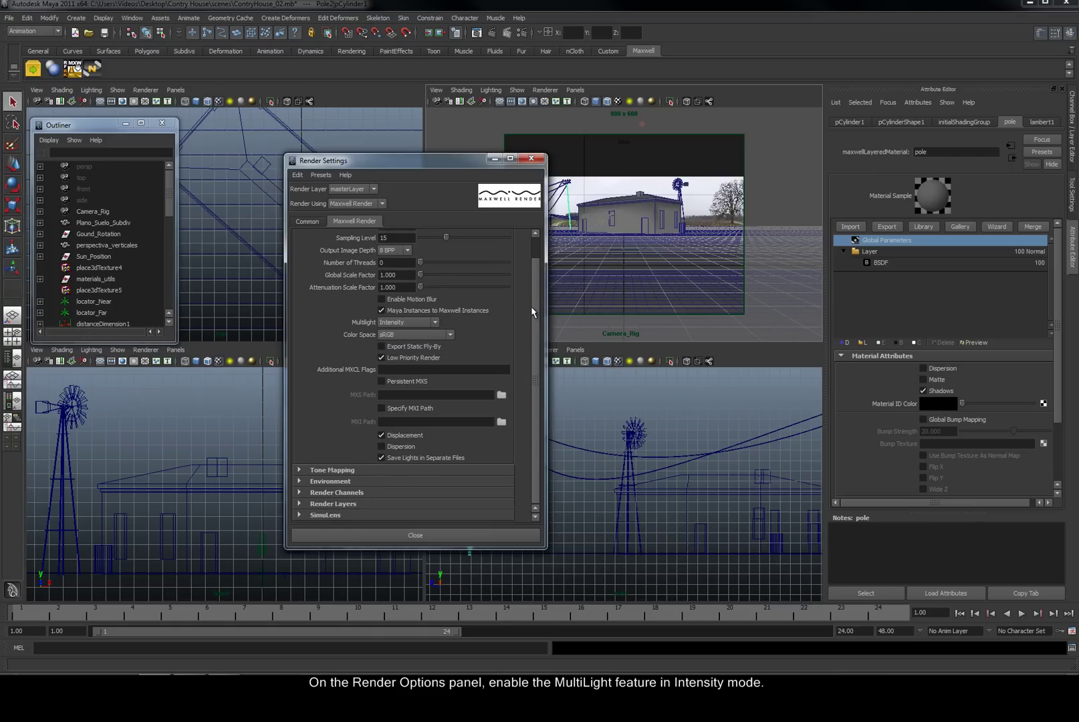
# Enable the Shadow render channel and start the Maxwell render of the current frame.
pyautogui.click(299, 493)
pyautogui.moveTo(534, 363); pyautogui.dragTo(527, 460)
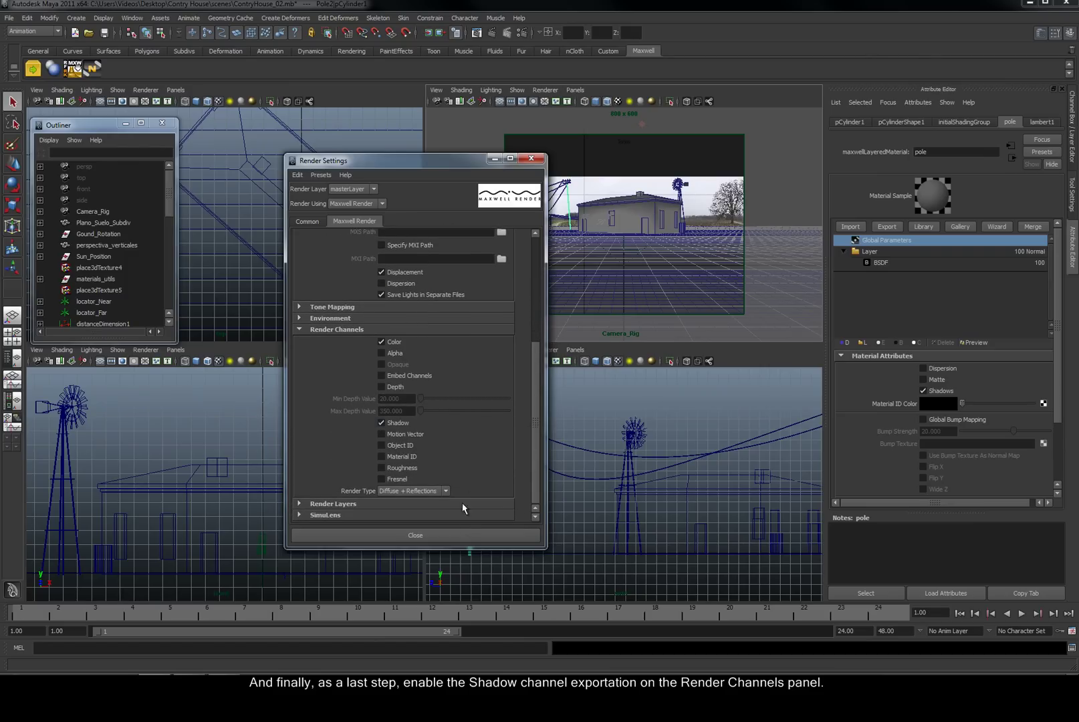
pyautogui.click(455, 535)
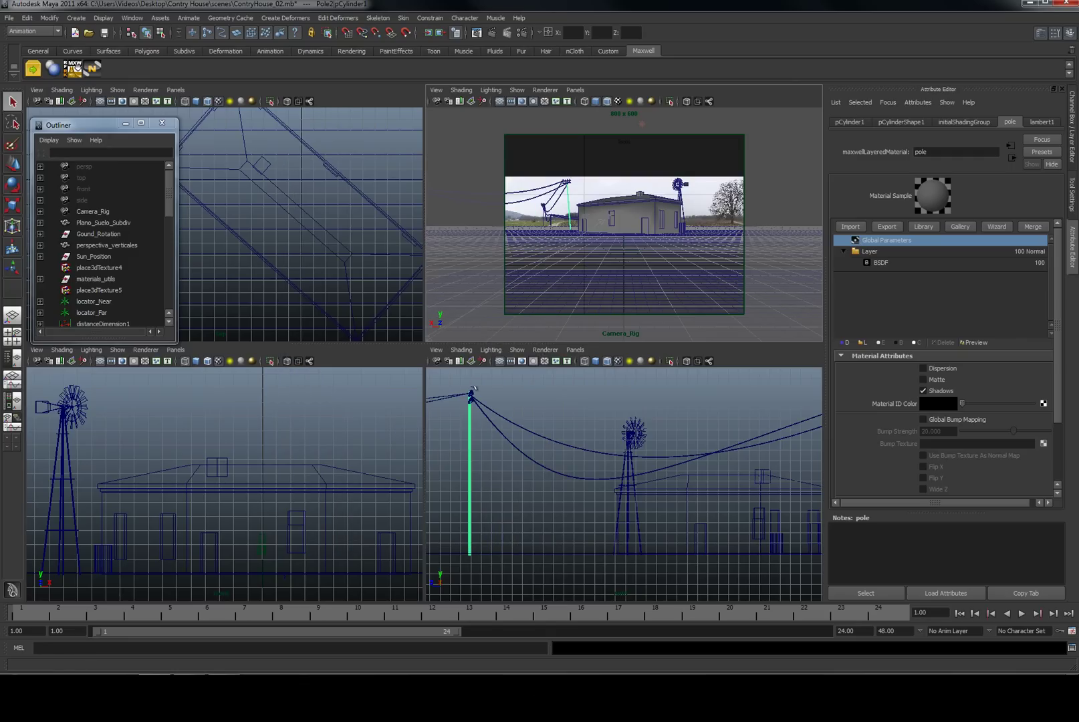
pyautogui.click(479, 192)
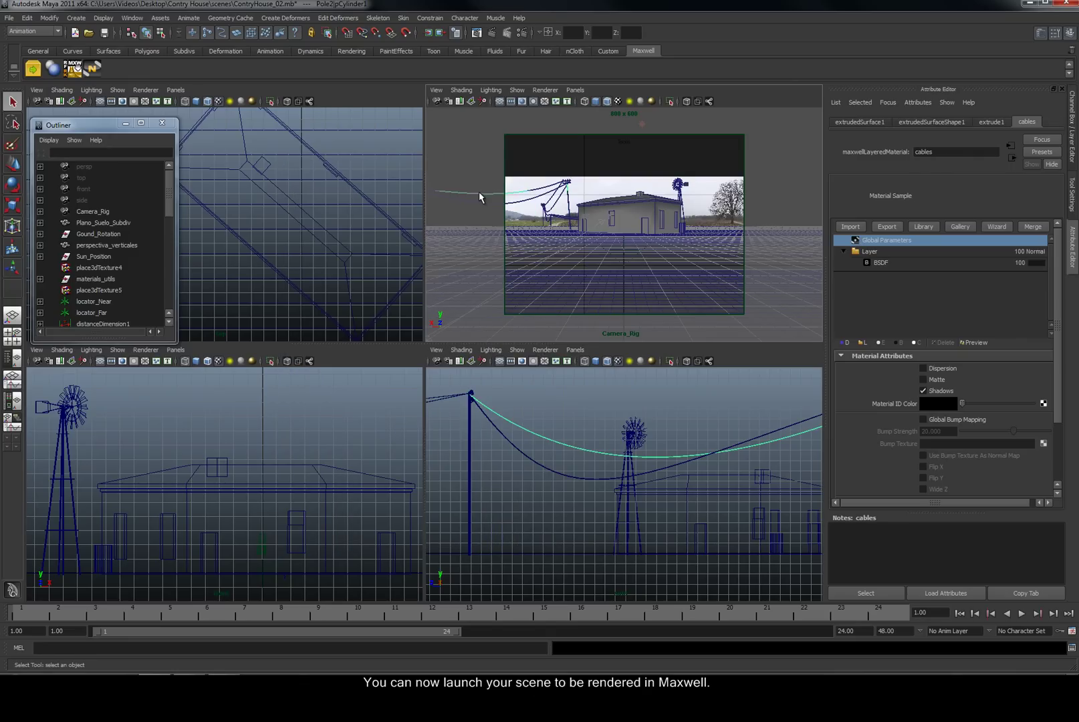
pyautogui.click(491, 33)
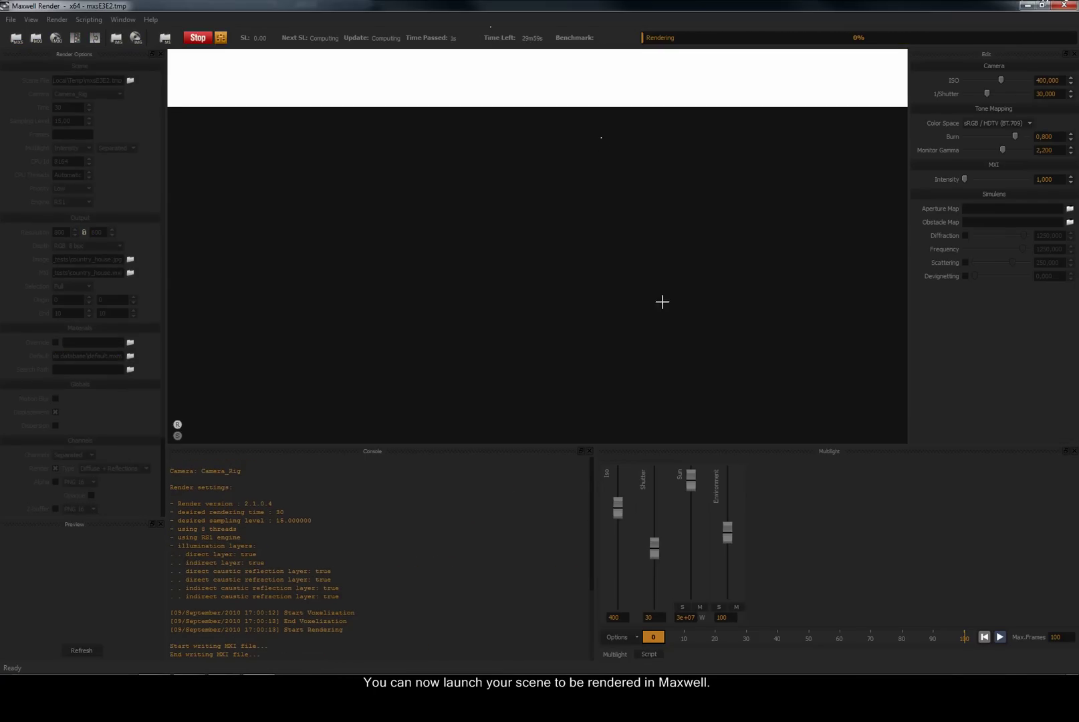
# Widen the Multilight panel to reveal the Sun and Environment sliders while rendering to sampling level 15.
pyautogui.moveTo(591, 475); pyautogui.dragTo(429, 479)
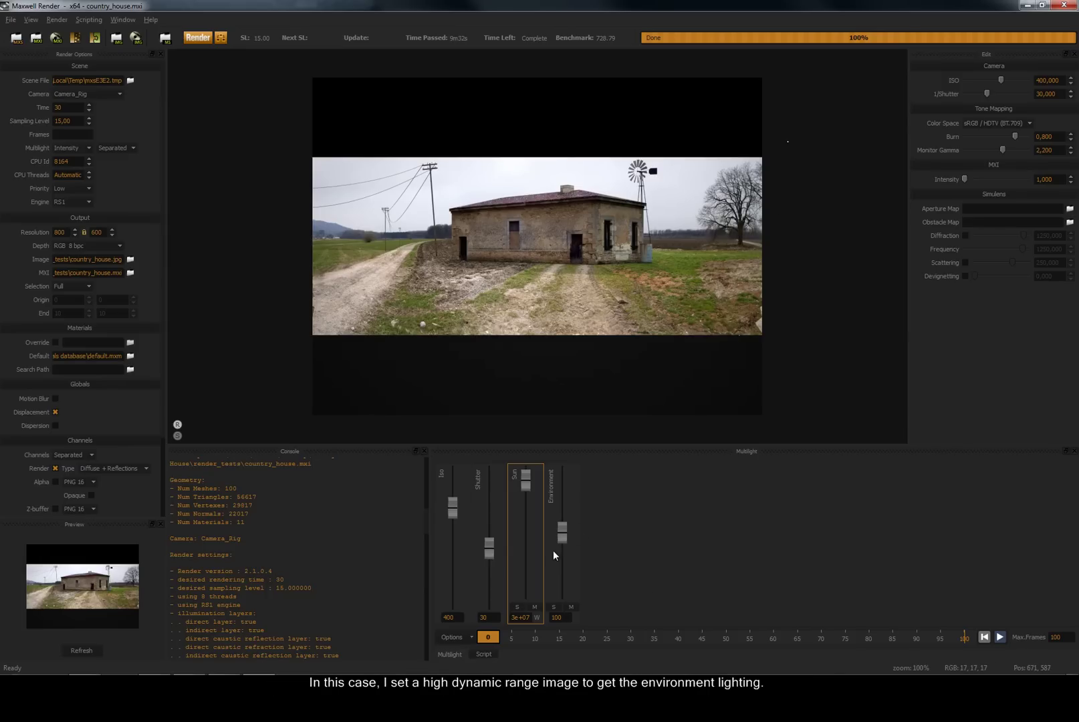
pyautogui.moveTo(560, 537)
pyautogui.mouseDown()
pyautogui.moveTo(550, 611)
pyautogui.moveTo(553, 552)
pyautogui.mouseUp()
pyautogui.click(550, 616)
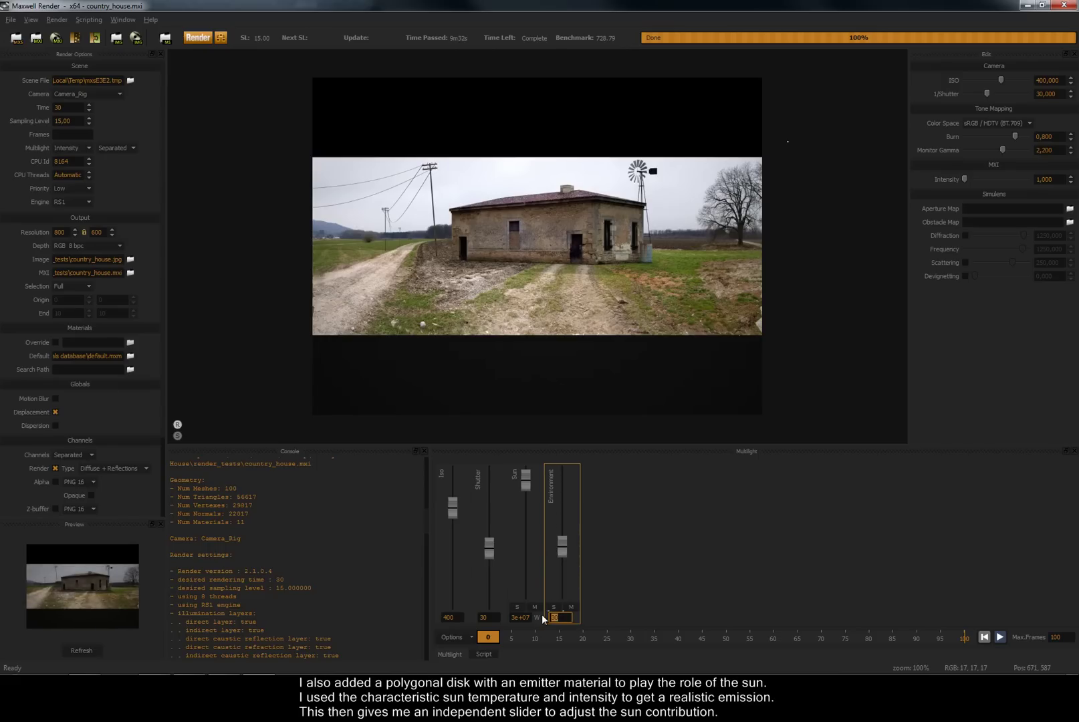
pyautogui.press('Return')
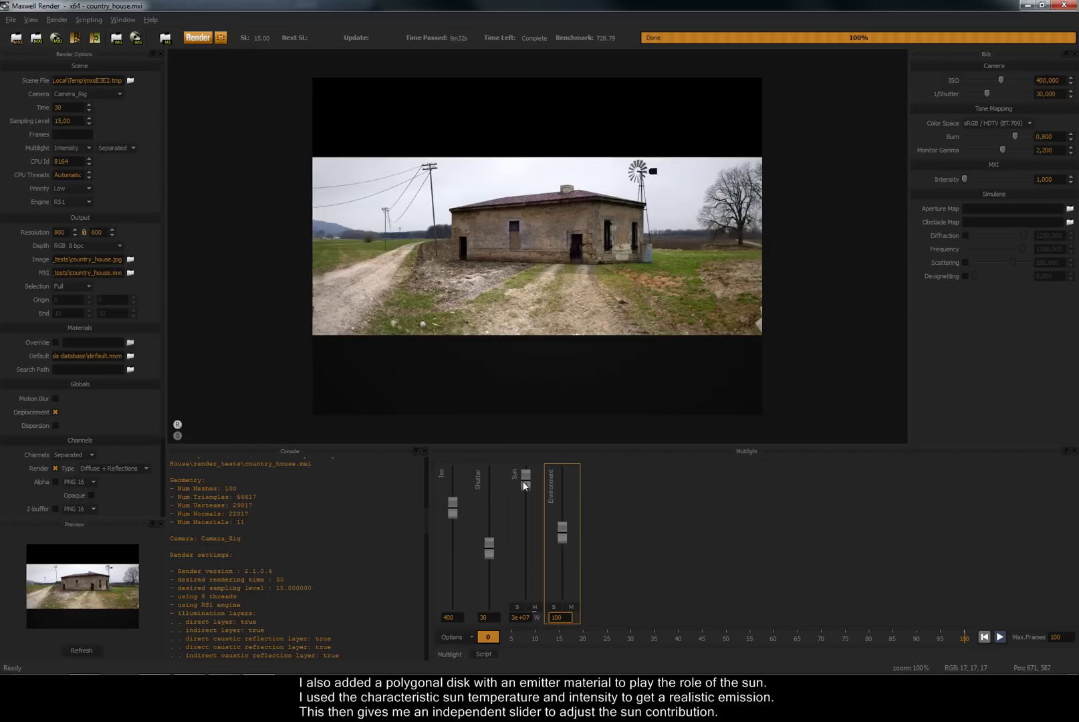
pyautogui.moveTo(524, 483)
pyautogui.mouseDown()
pyautogui.moveTo(523, 515)
pyautogui.moveTo(517, 471)
pyautogui.moveTo(514, 522)
pyautogui.moveTo(511, 480)
pyautogui.mouseUp()
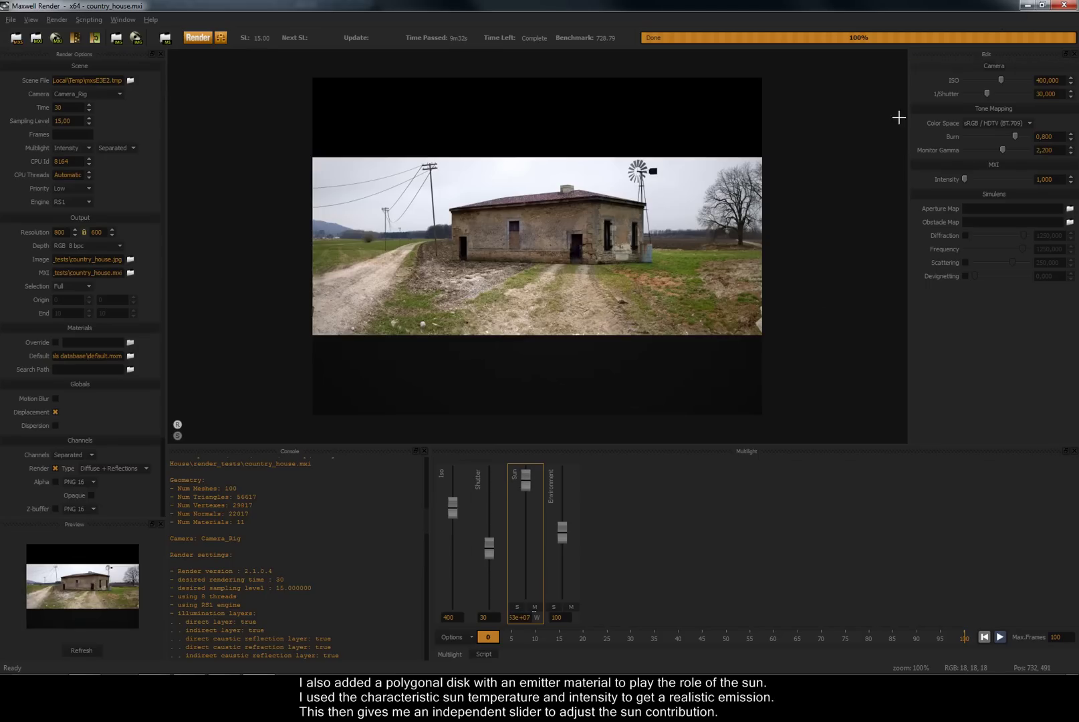
# Minimize Maxwell and preview the main country_house render in render_tests.
pyautogui.click(1028, 5)
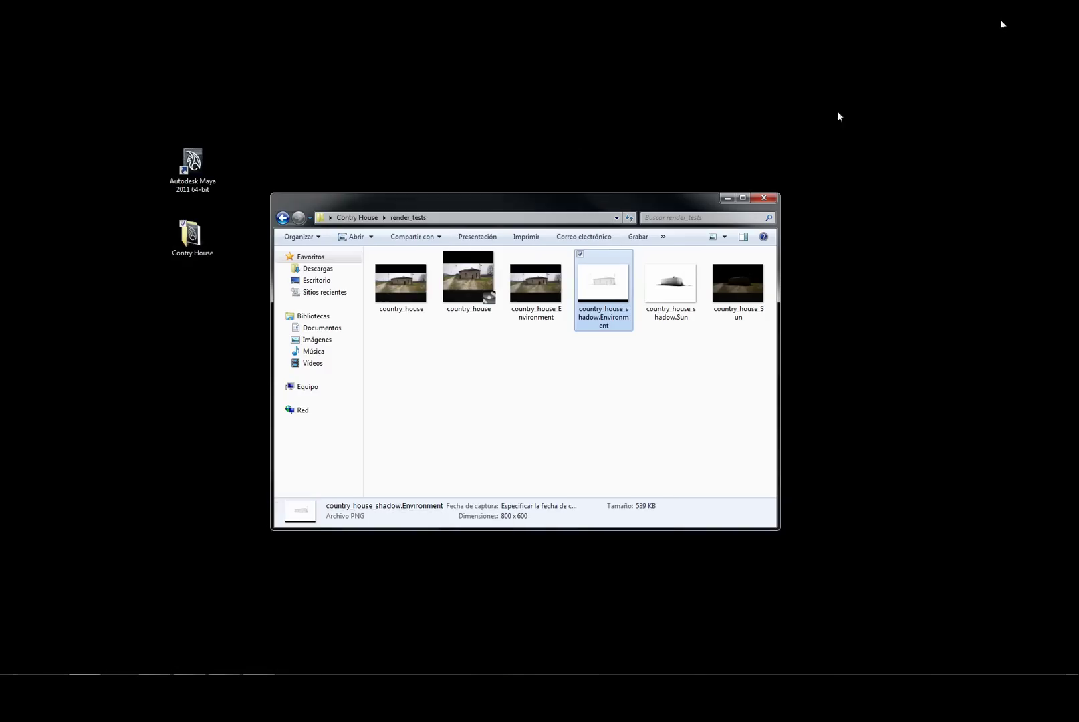
pyautogui.click(558, 371)
pyautogui.click(404, 289)
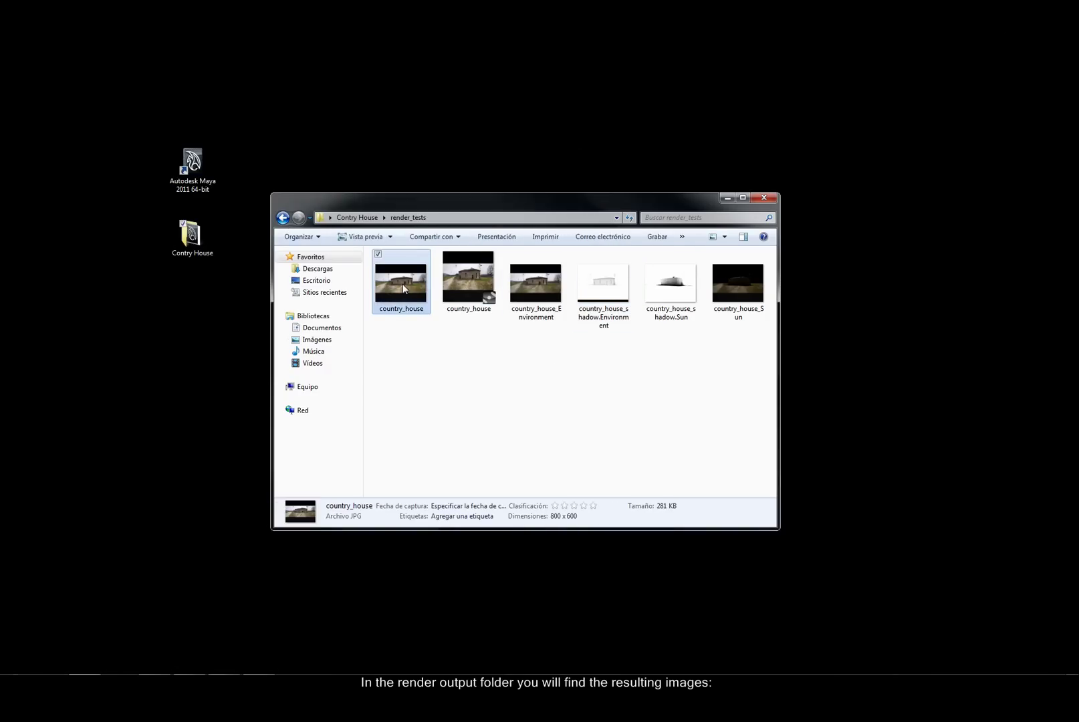
pyautogui.press('Right')
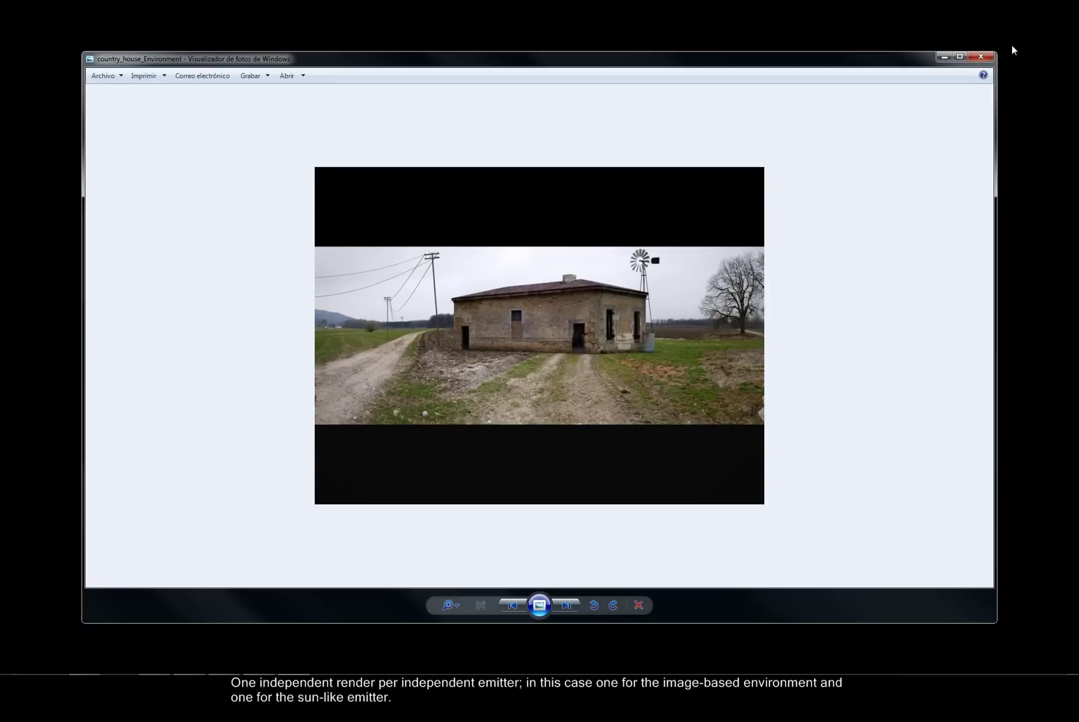
pyautogui.click(985, 56)
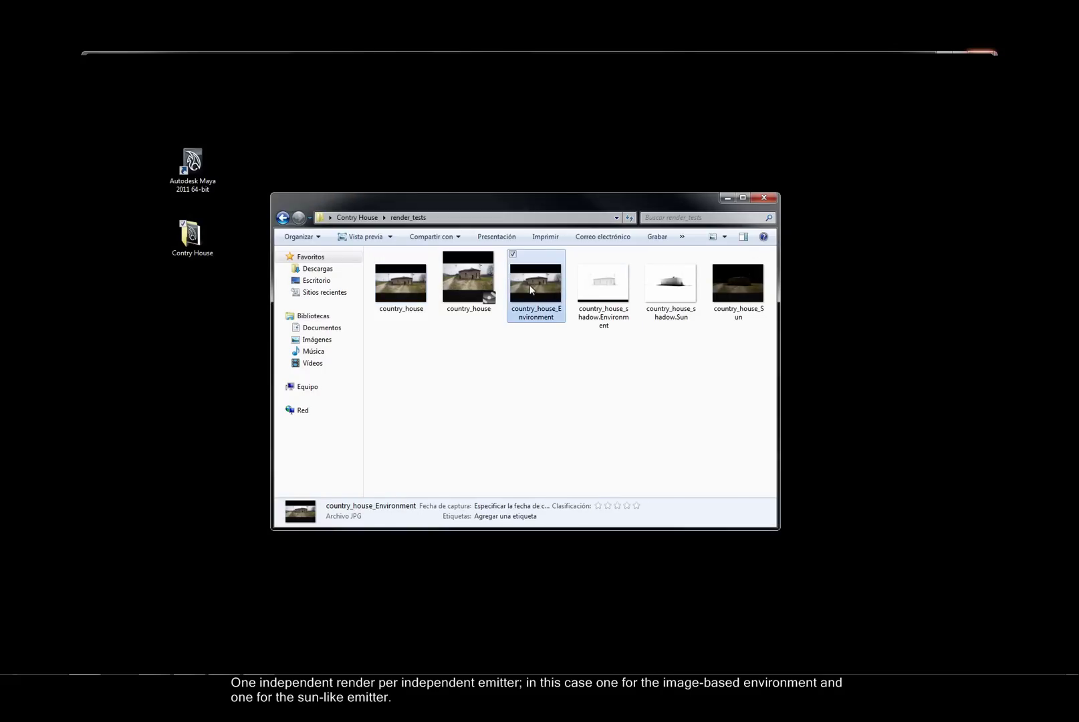
# View the country_house_Environment and country_house_Sun renders in the photo viewer.
pyautogui.click(730, 305)
pyautogui.doubleClick(536, 298)
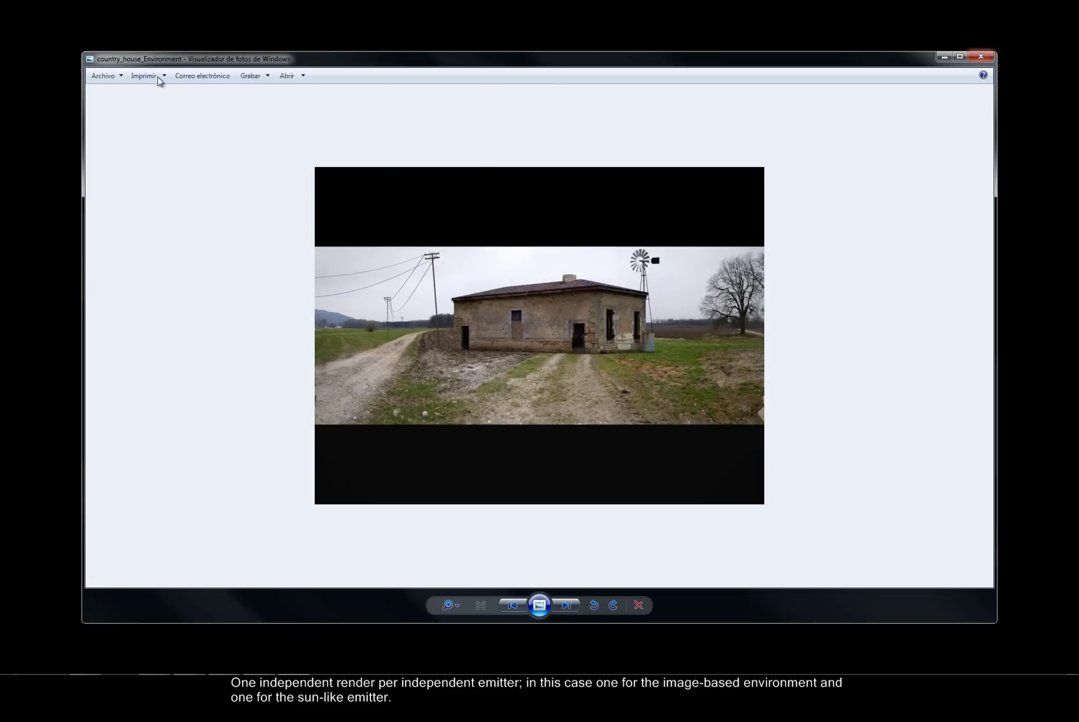
pyautogui.click(981, 56)
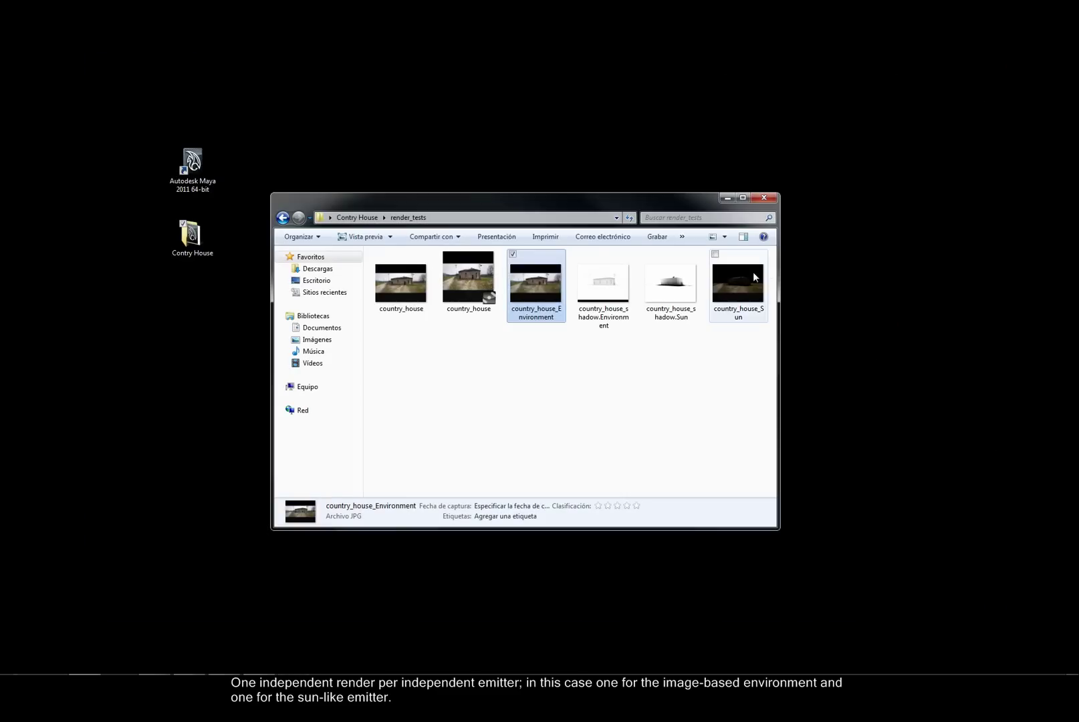
pyautogui.doubleClick(730, 281)
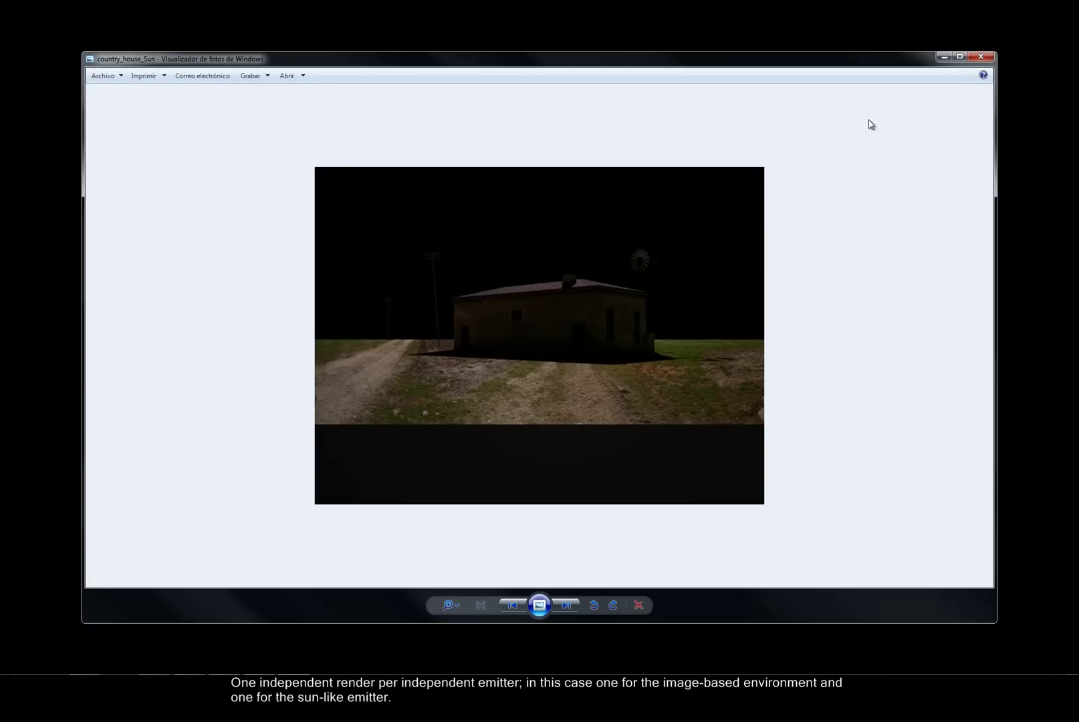
# Open country_house_shadow.Environment, flip to shadow.Sun, then return to the environment shadow pass.
pyautogui.click(979, 57)
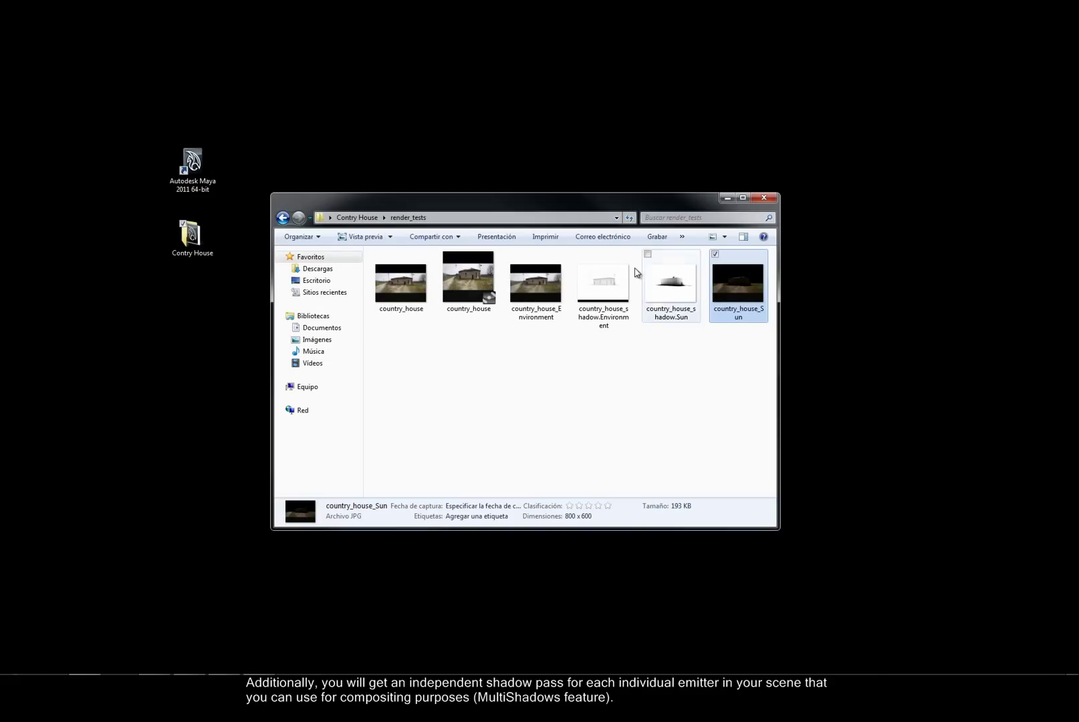
pyautogui.doubleClick(583, 284)
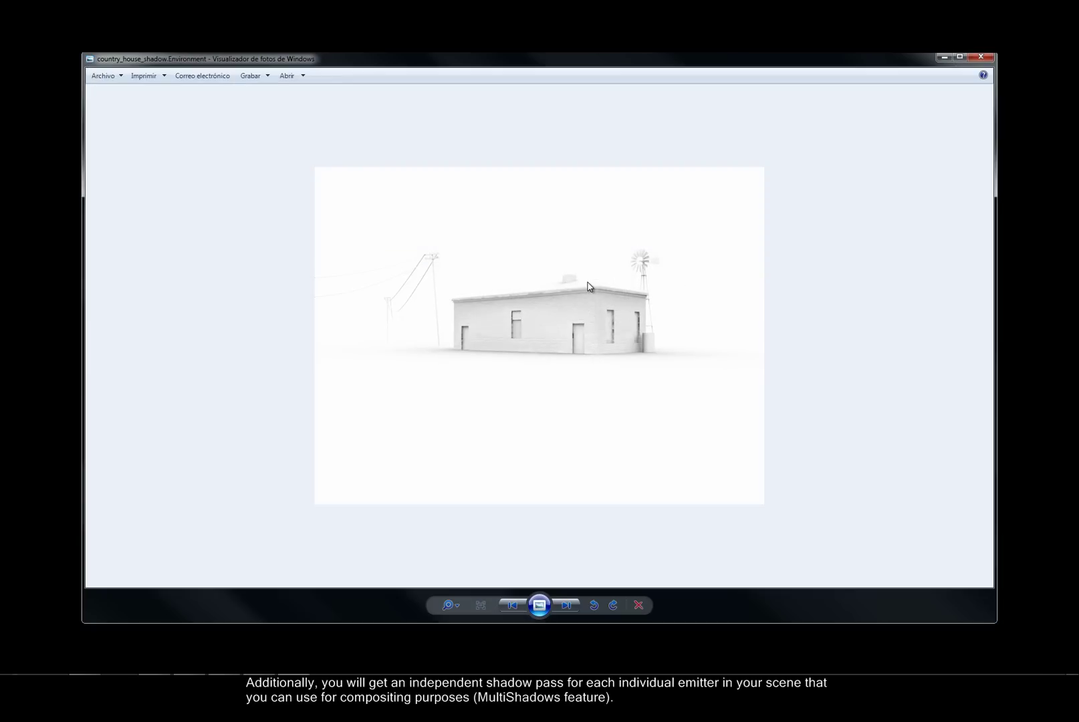
pyautogui.press('Right')
pyautogui.press('Left')
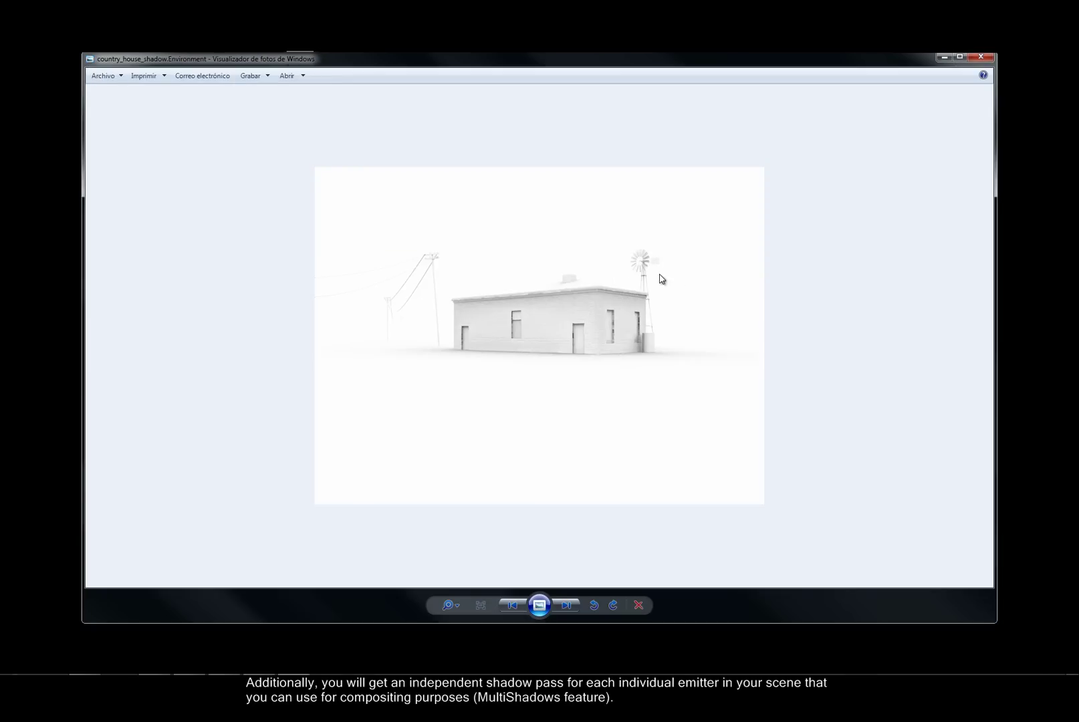